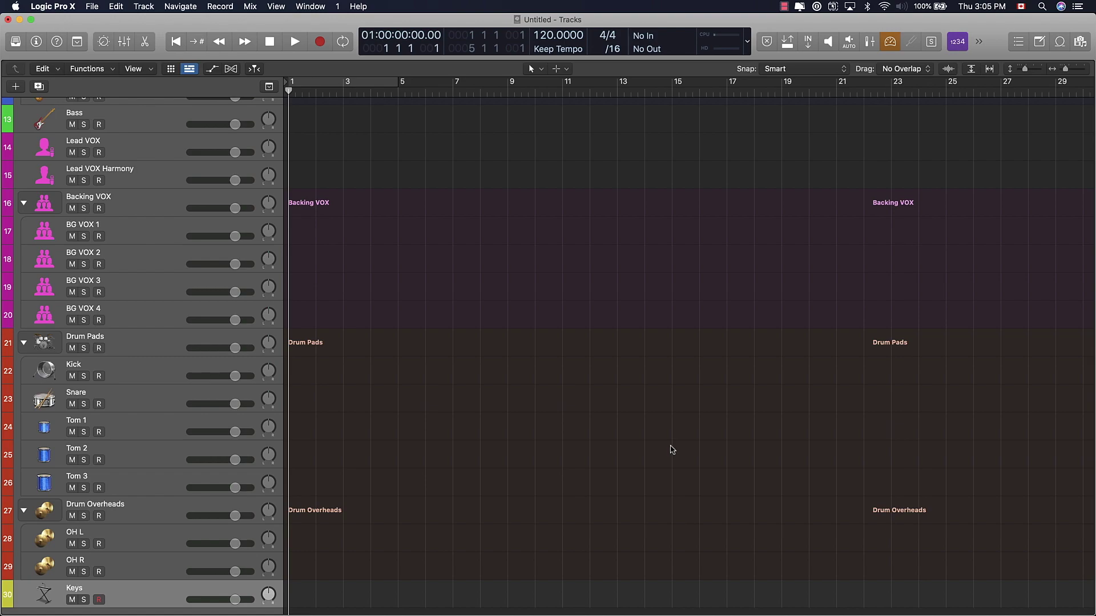
Step: Open the Mixer for the project and go to its first channel strips, starting at Acoustic Guitars
scroll(113, 224, up, 10)
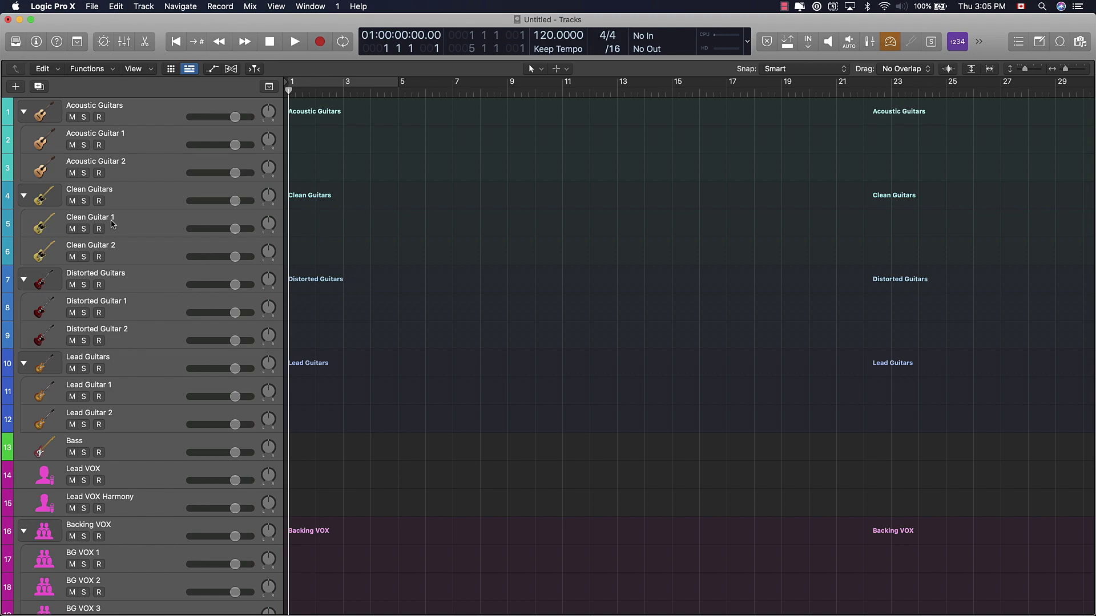
click(125, 42)
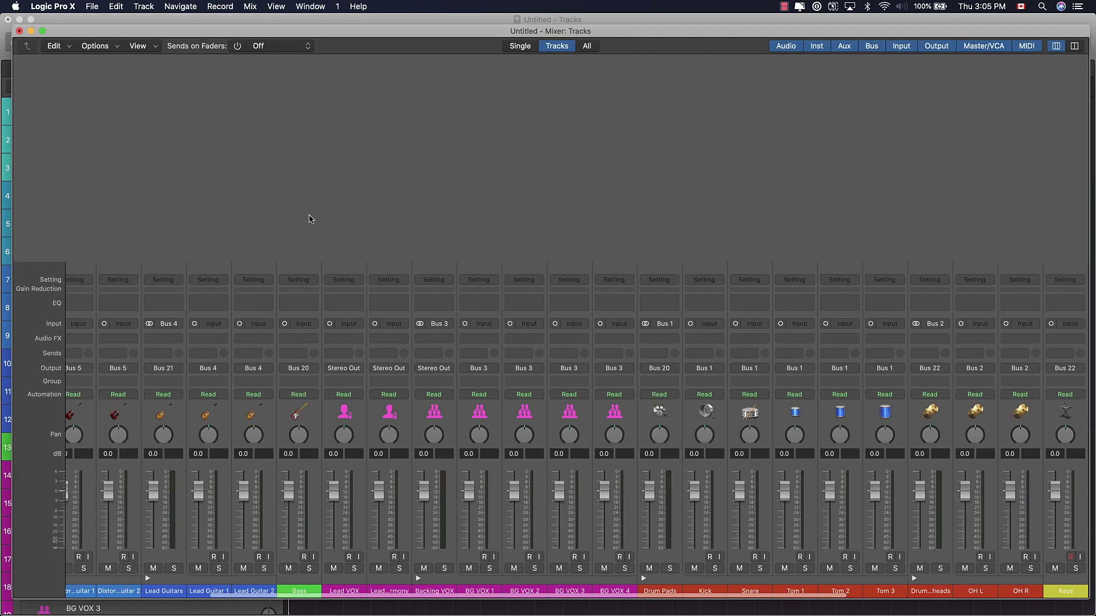
scroll(297, 364, left, 10)
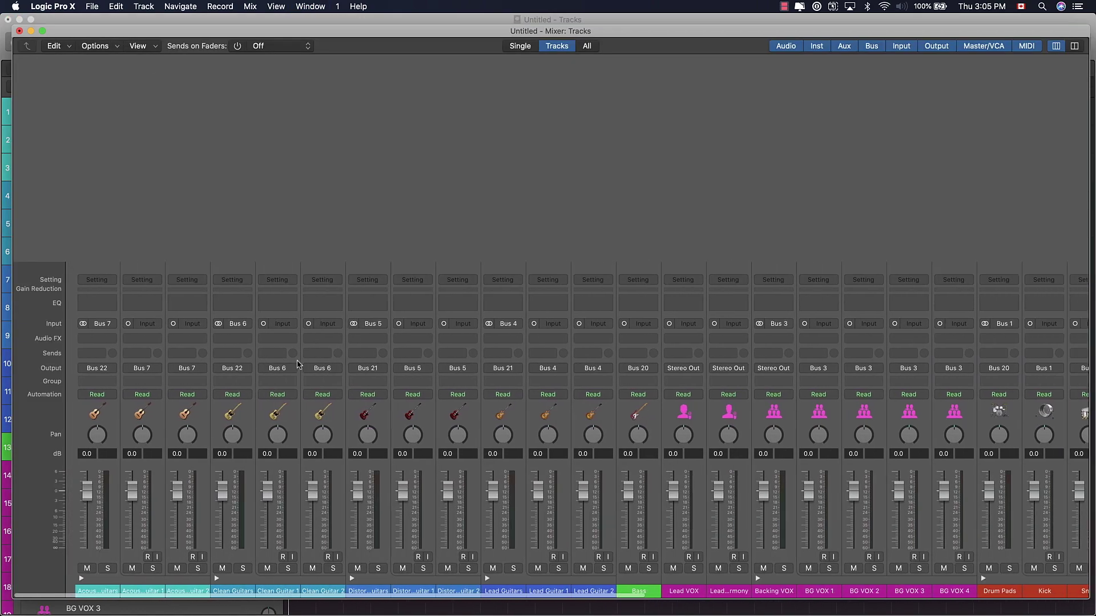
Step: Select the acoustic, clean, distorted and lead guitar channel strips in turn, each group together with its individual tracks
click(82, 415)
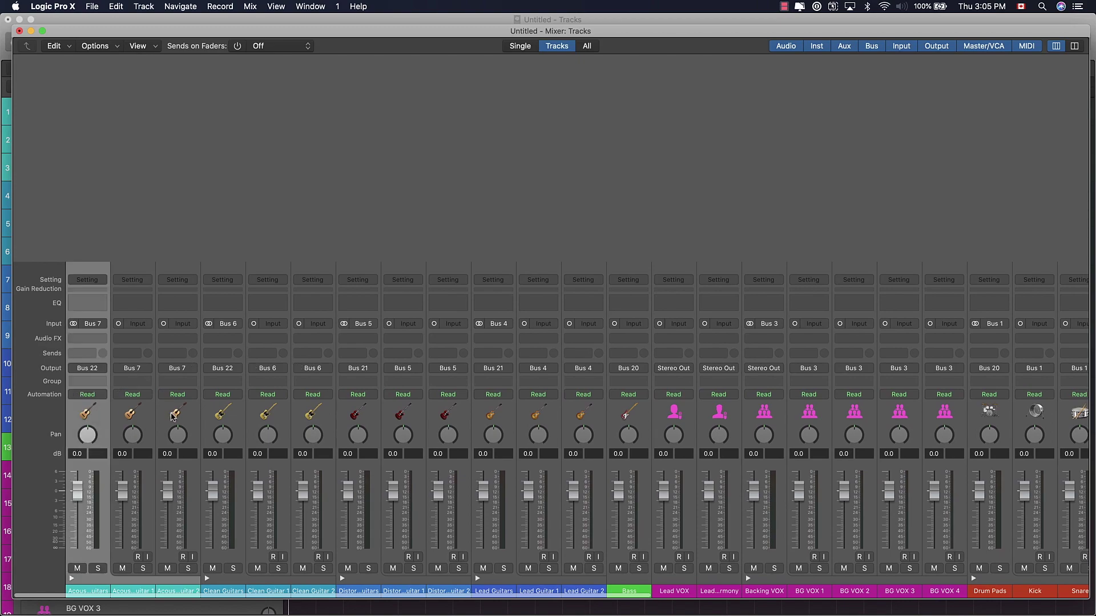
shift+click(171, 413)
click(233, 415)
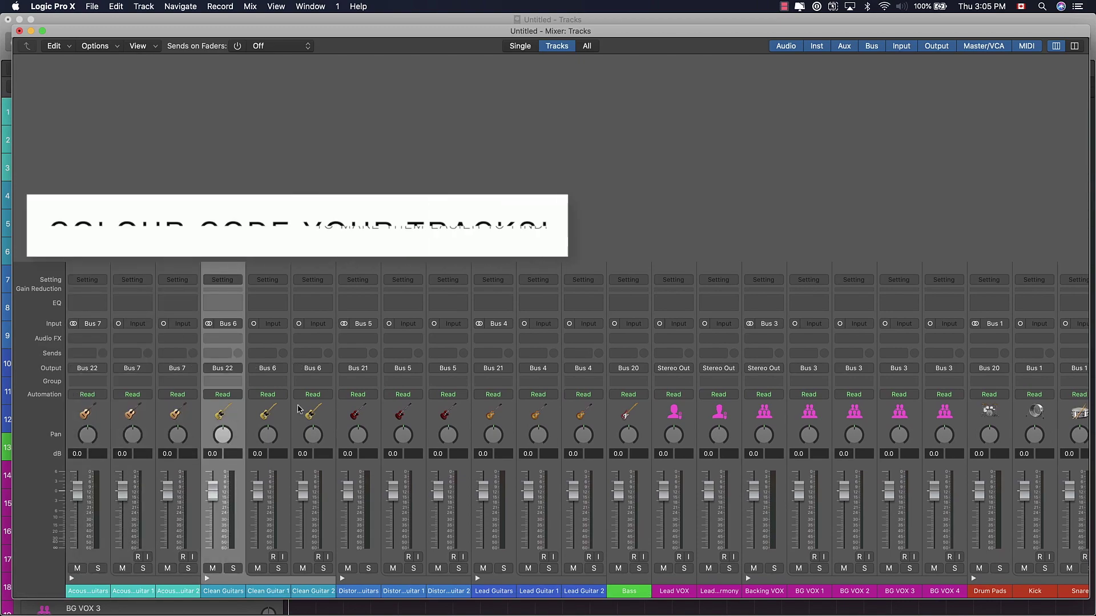
shift+click(307, 414)
click(368, 416)
shift+click(454, 415)
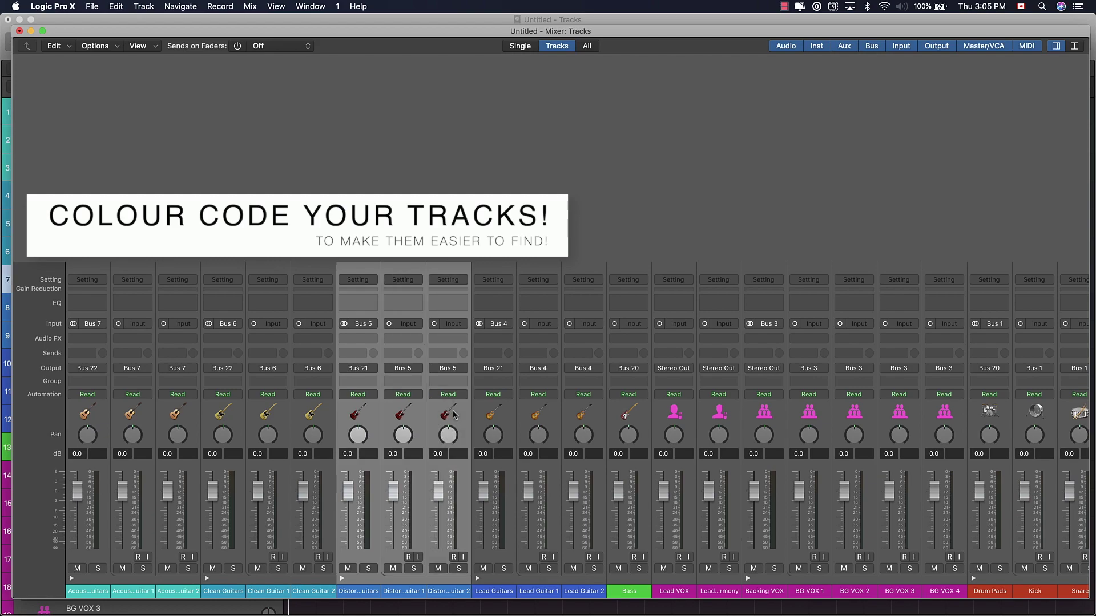
click(508, 409)
shift+click(594, 411)
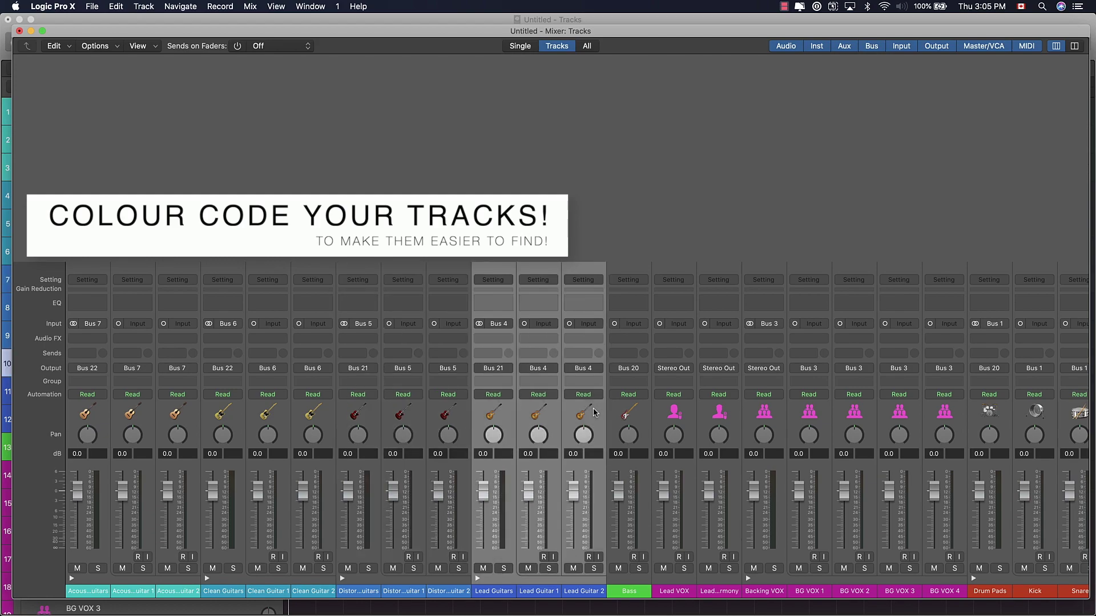
Step: Select the Bass channel strip, the Lead VOX and harmony pair, and Backing VOX with BG VOX 1 to 4 in turn
click(633, 413)
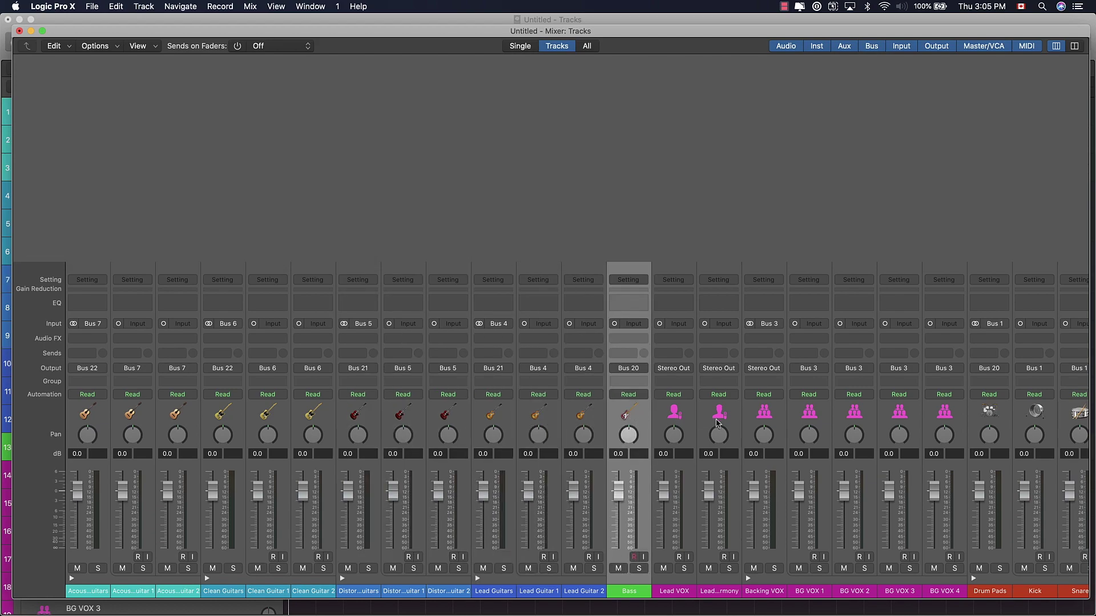
click(684, 411)
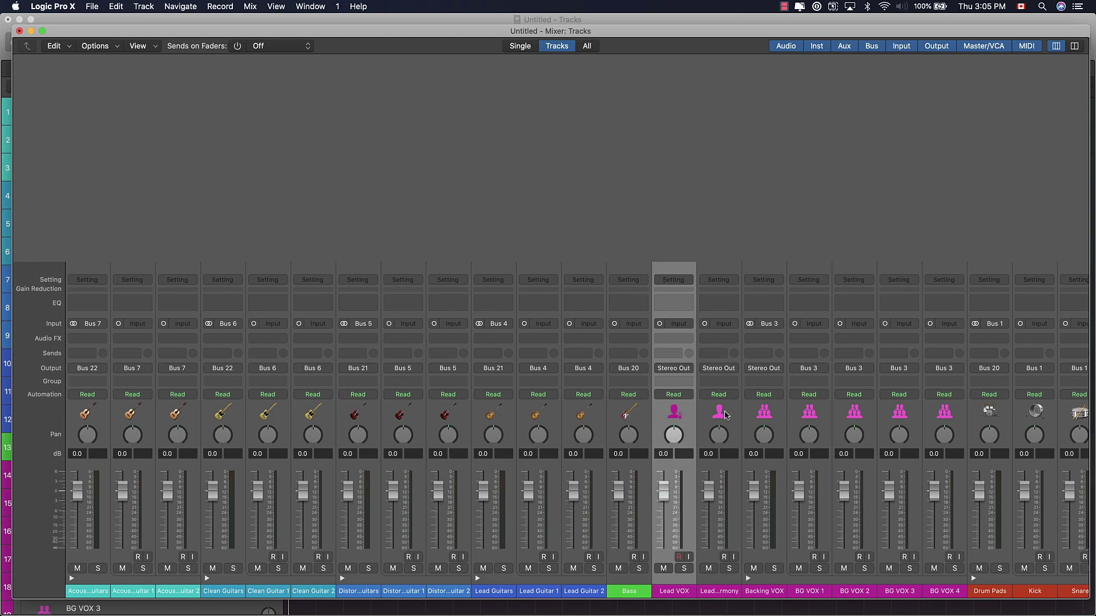
shift+click(725, 415)
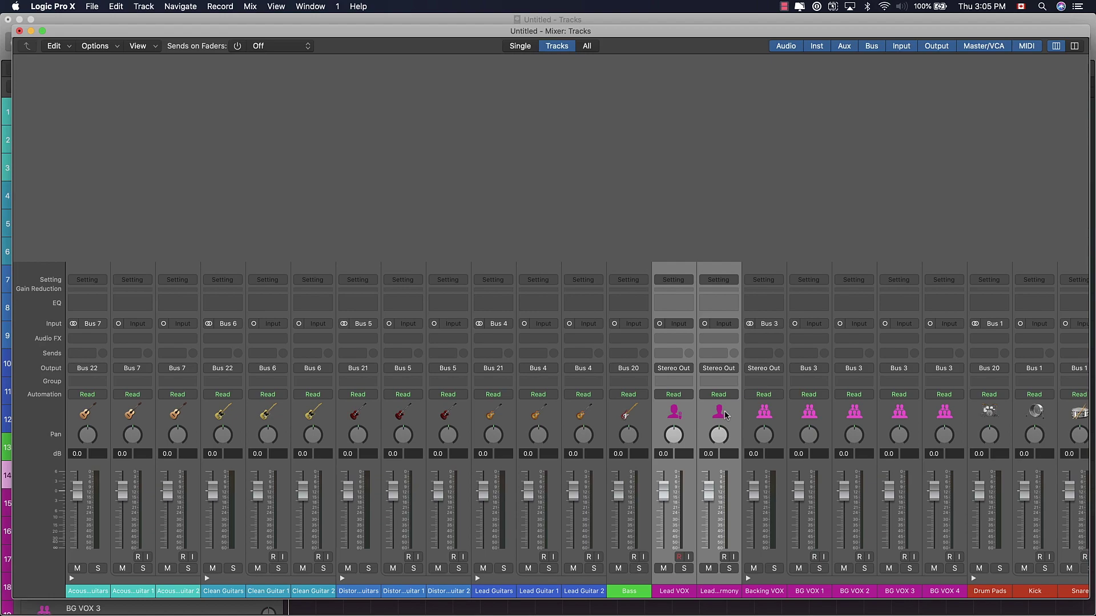
click(765, 412)
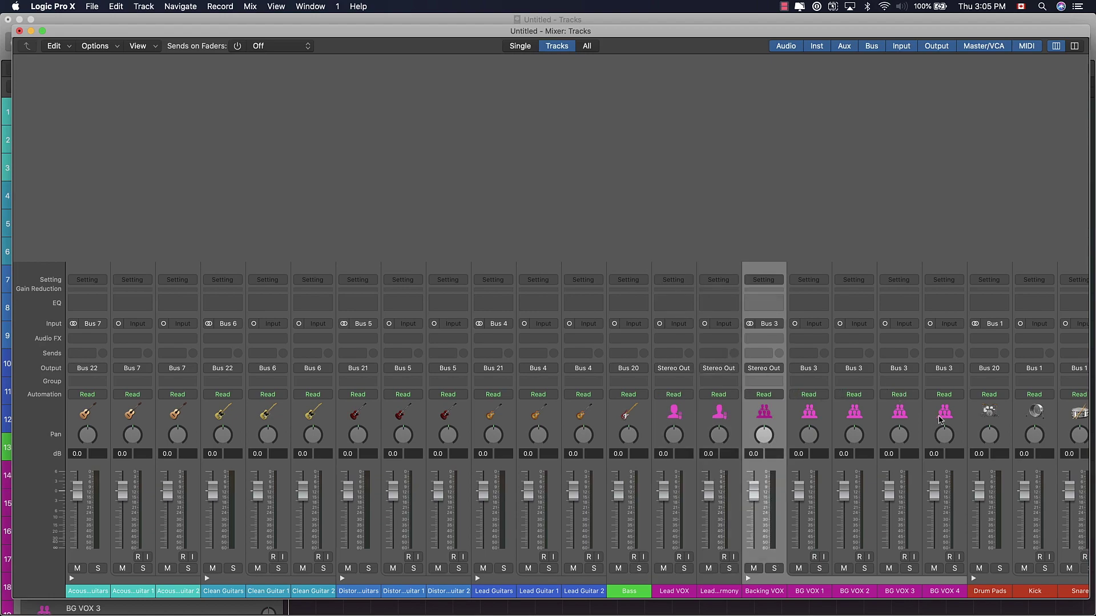
shift+click(940, 419)
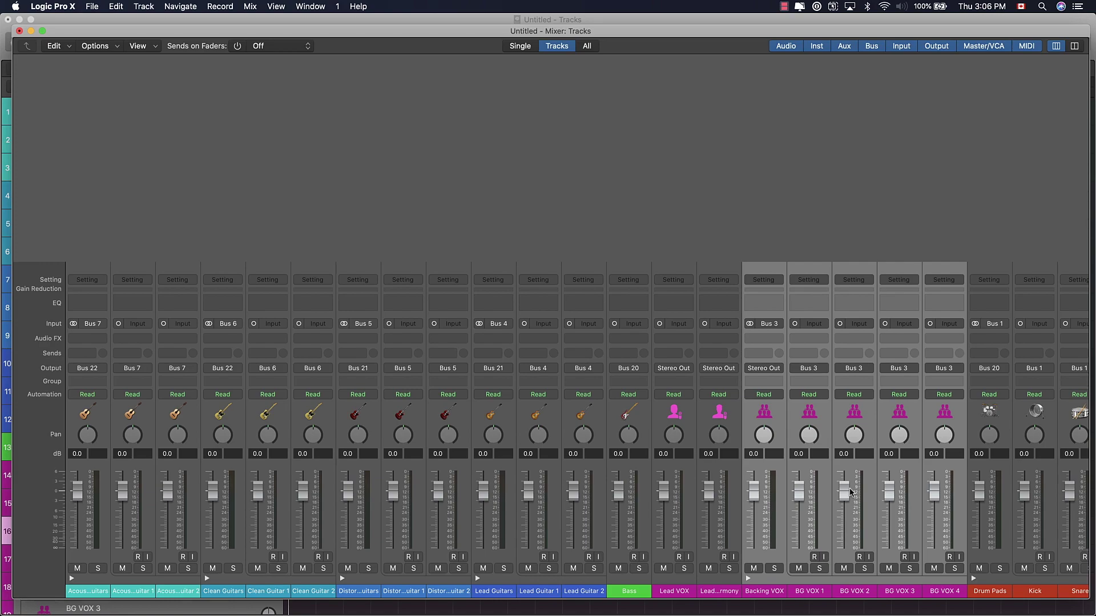
Step: Select the Drum Pads group from Drum Pads to Tom 3, followed by Drum Overheads with OH L and OH R
scroll(850, 491, right, 10)
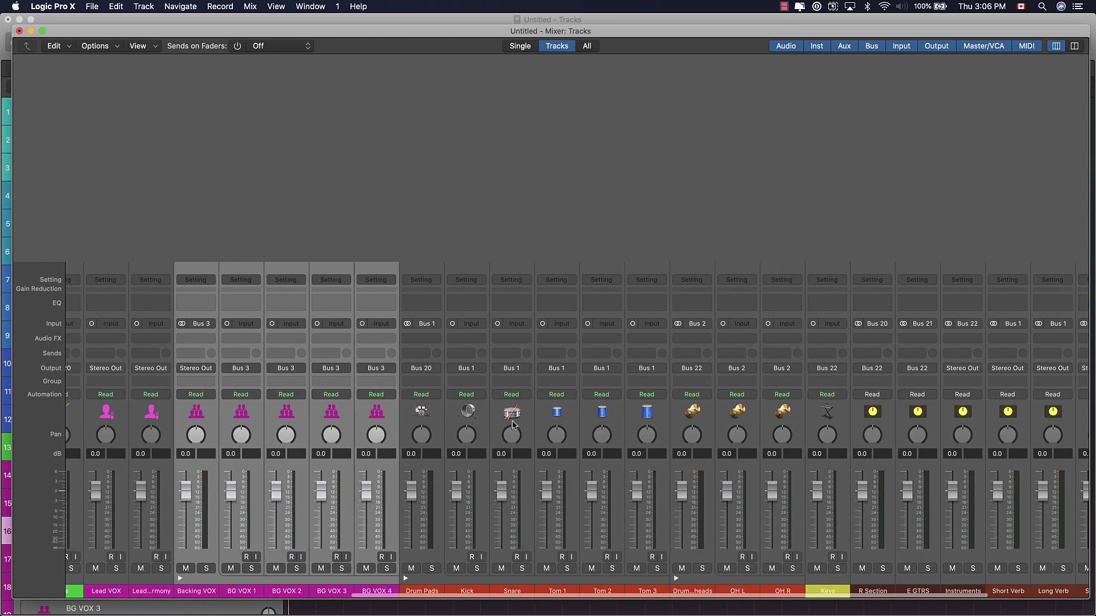
click(423, 416)
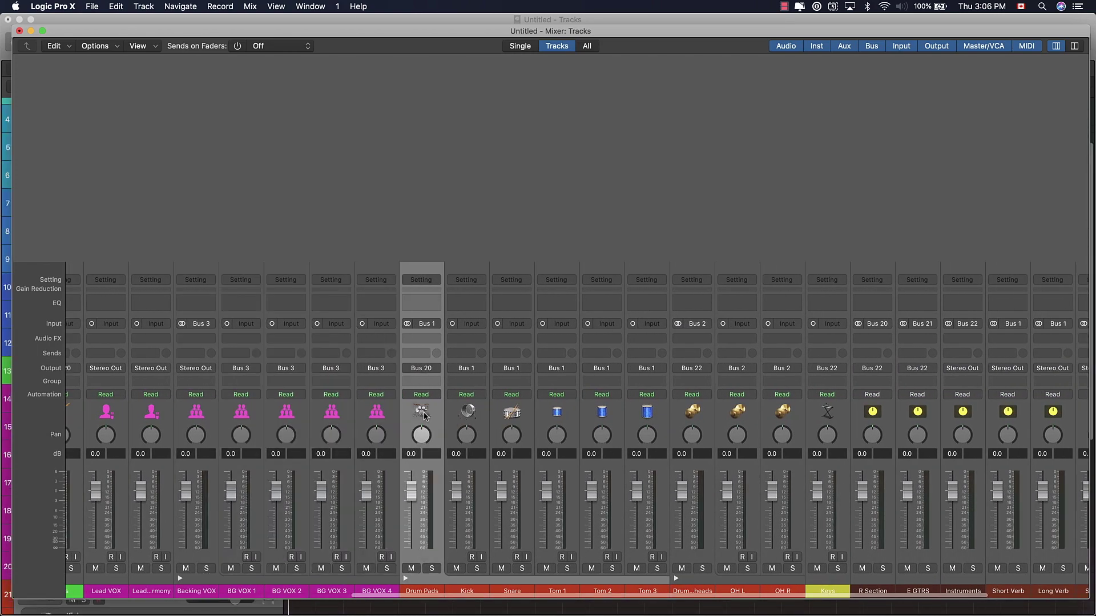
shift+click(648, 415)
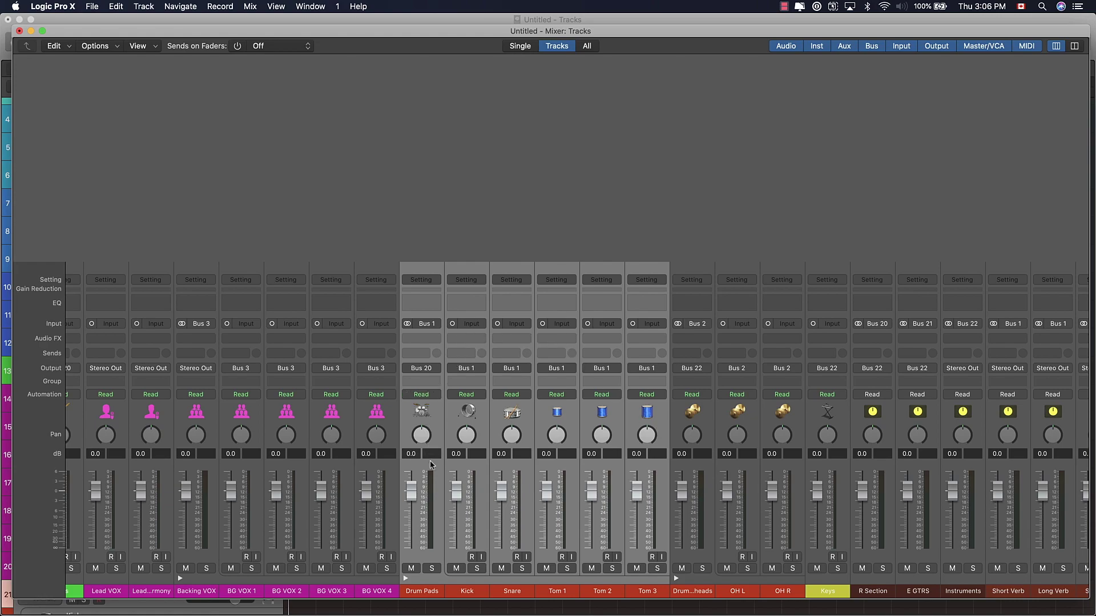
click(691, 422)
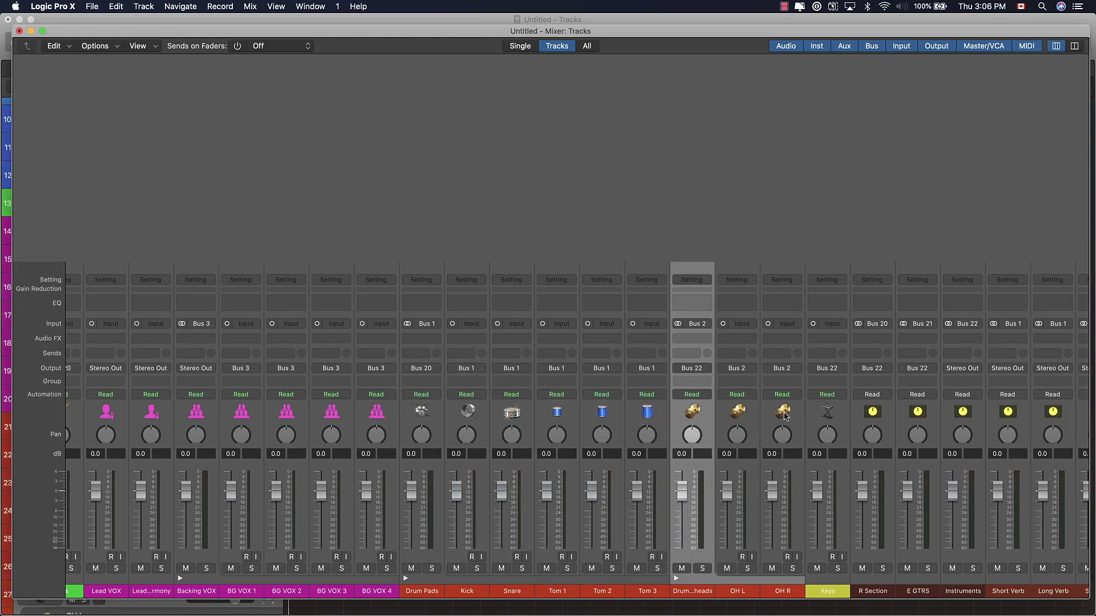
shift+click(784, 415)
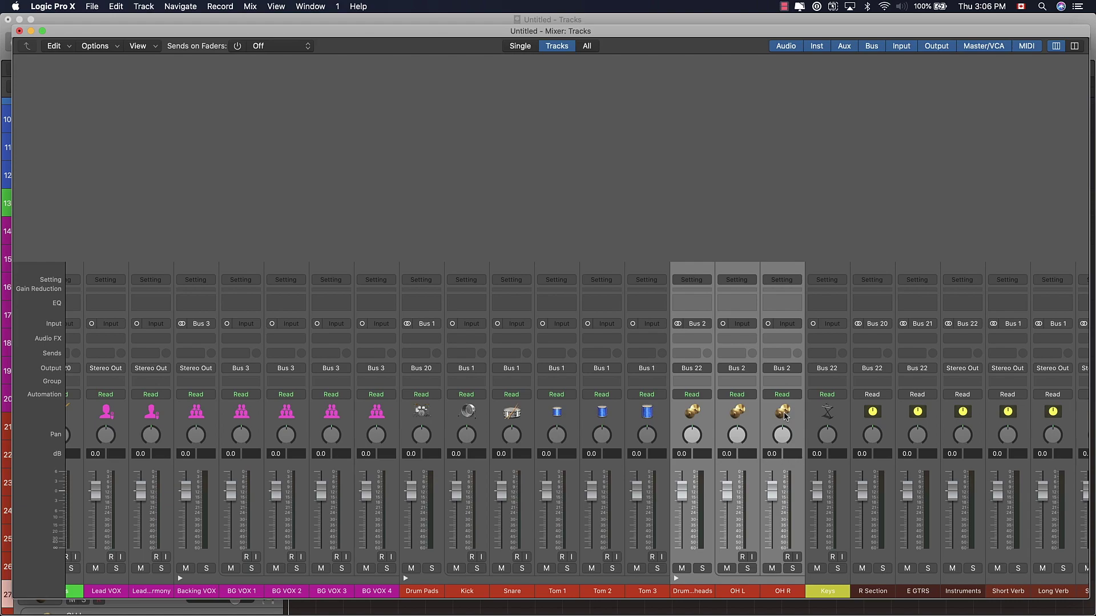
Step: Examine the R Section, E GTRS and Instruments bus channel strips, selecting them together and then one by one
scroll(784, 417, right, 6)
click(711, 419)
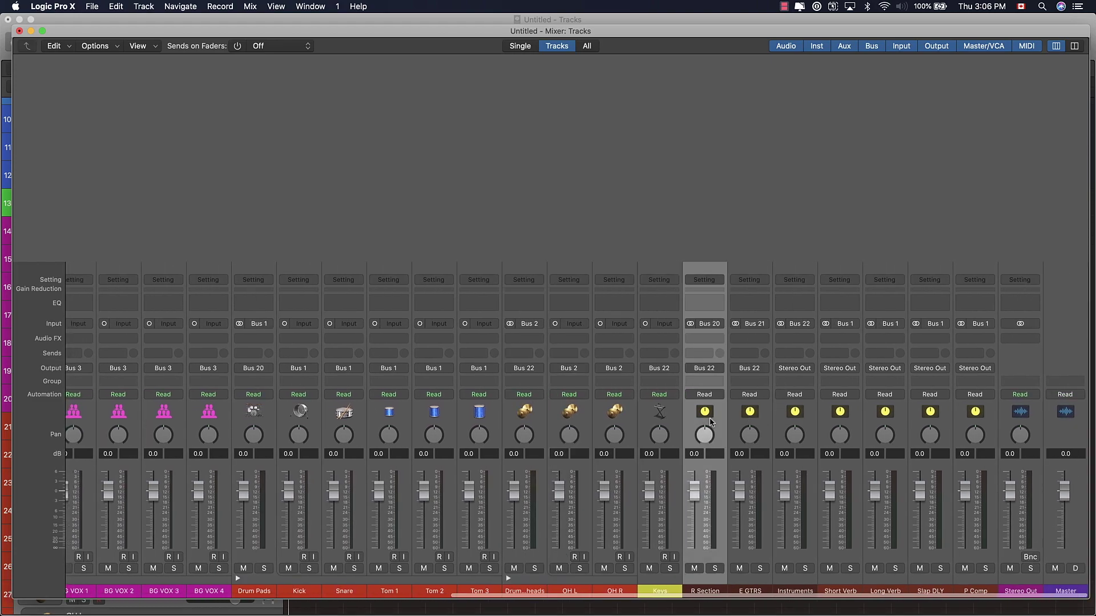
shift+click(792, 415)
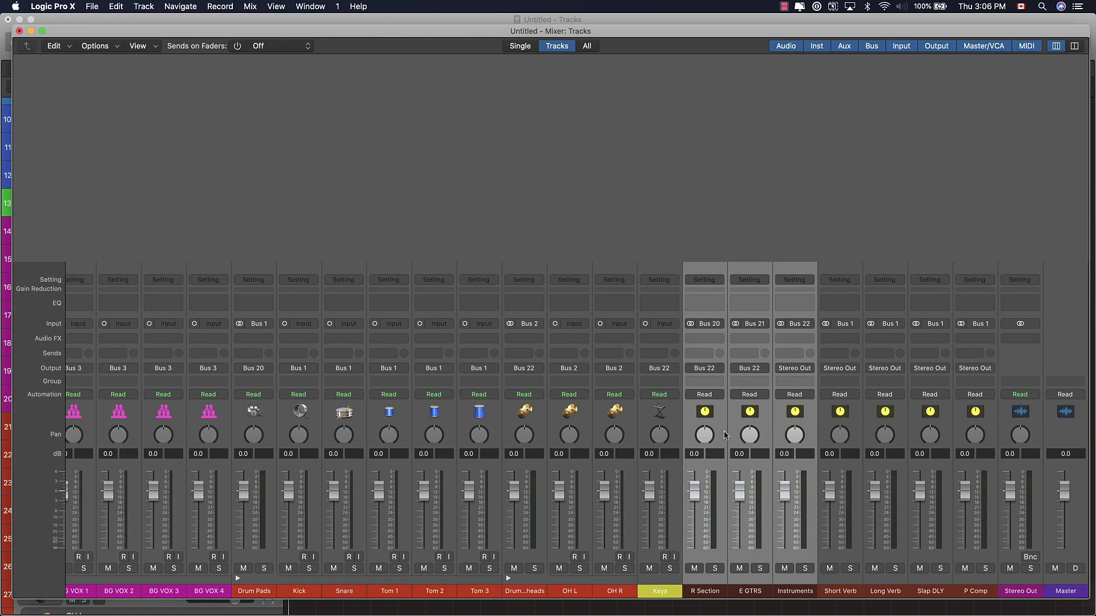
click(703, 413)
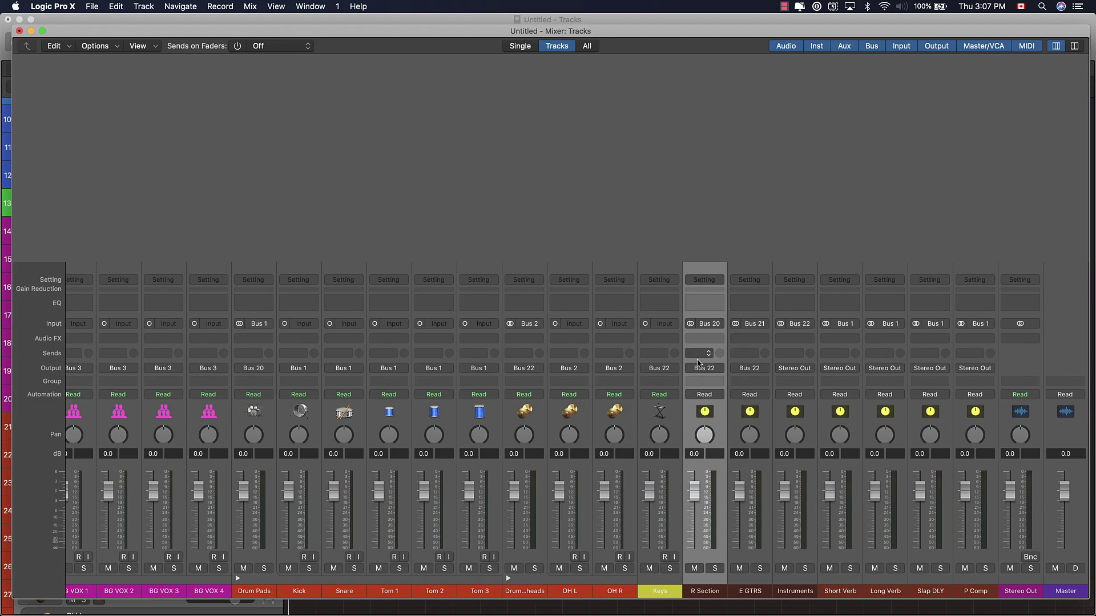
click(751, 425)
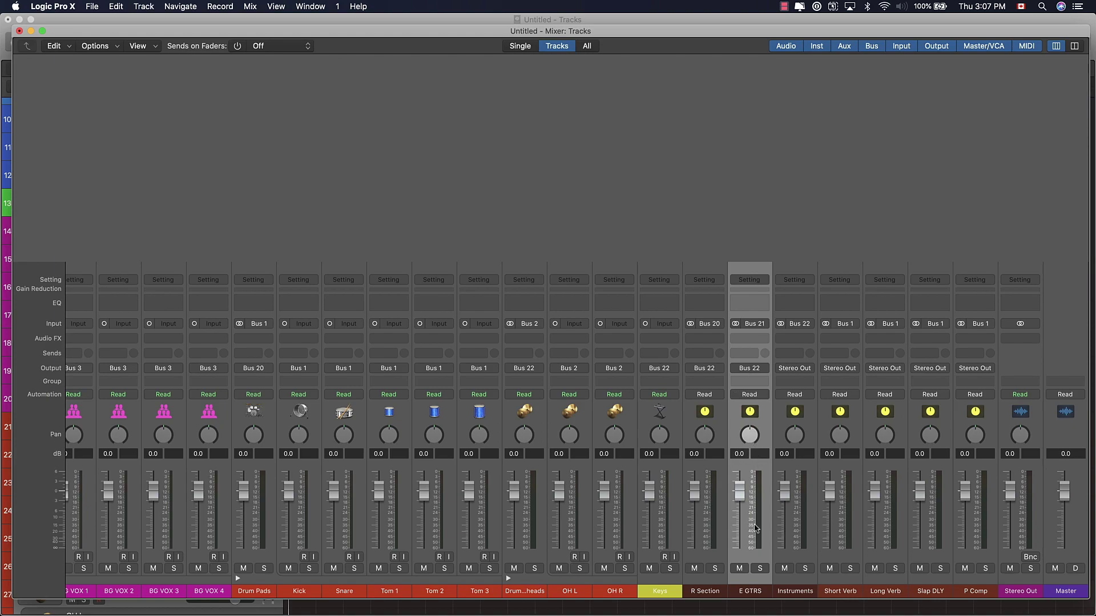
click(804, 427)
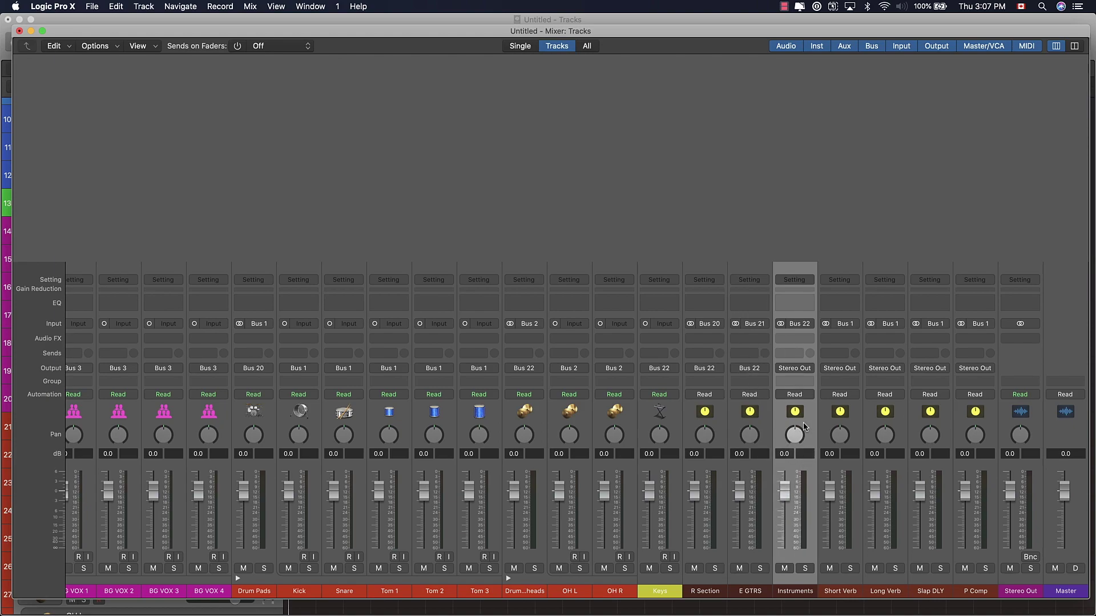
click(706, 419)
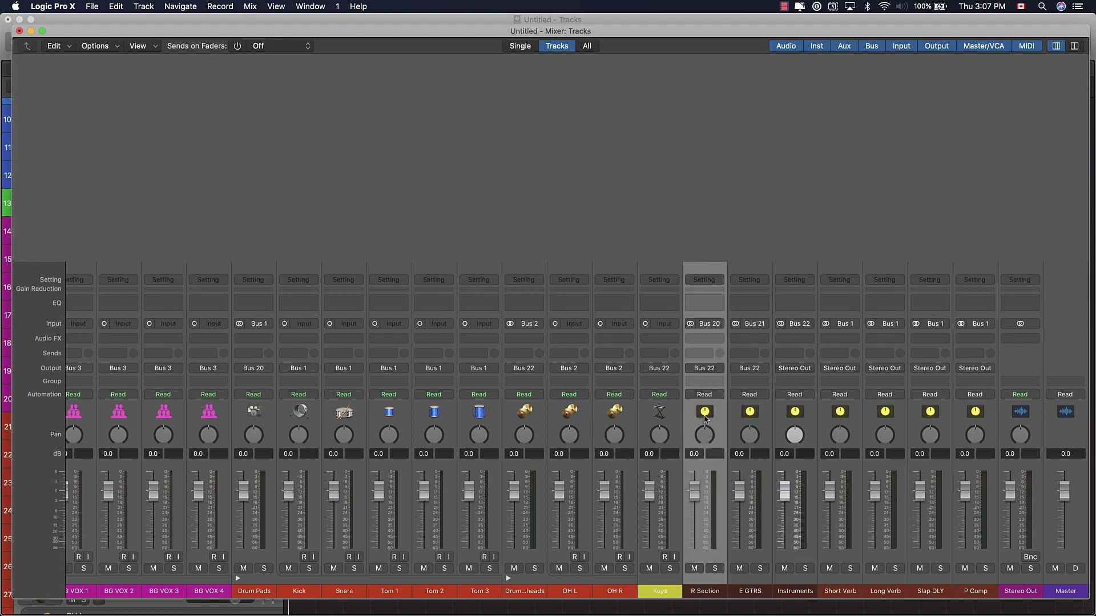
click(760, 420)
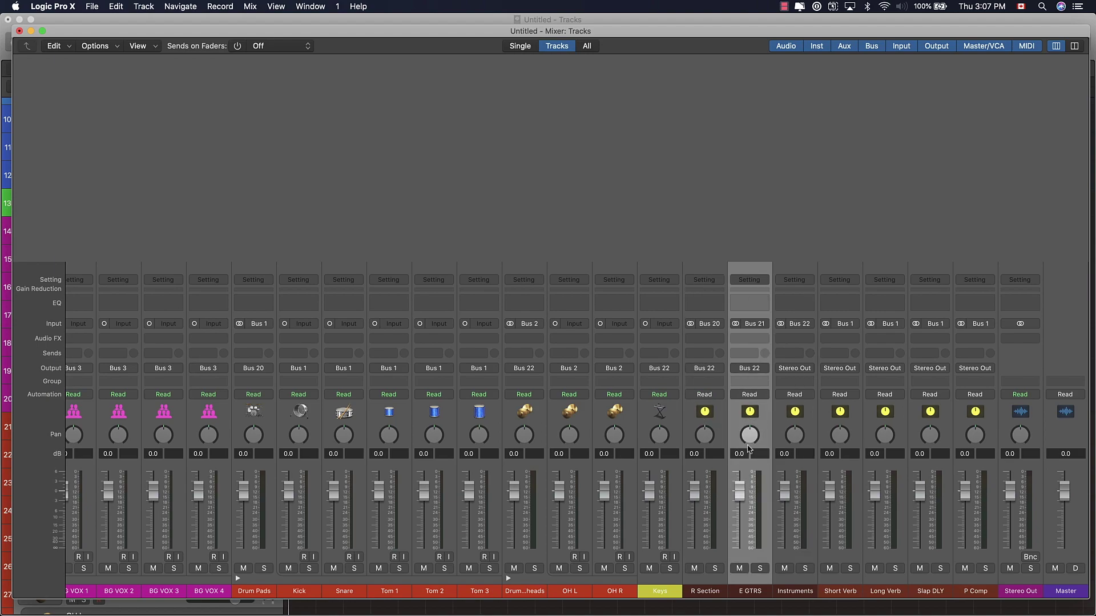
click(796, 416)
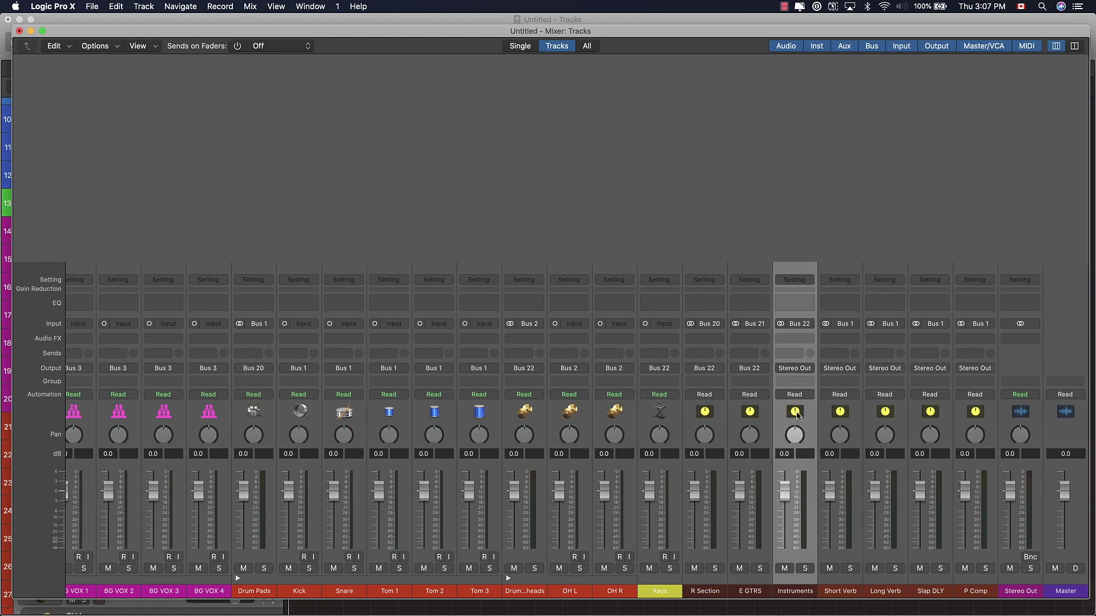
Step: Follow the signal path from the Keys channel strip through the Instruments bus to Stereo Out
click(657, 416)
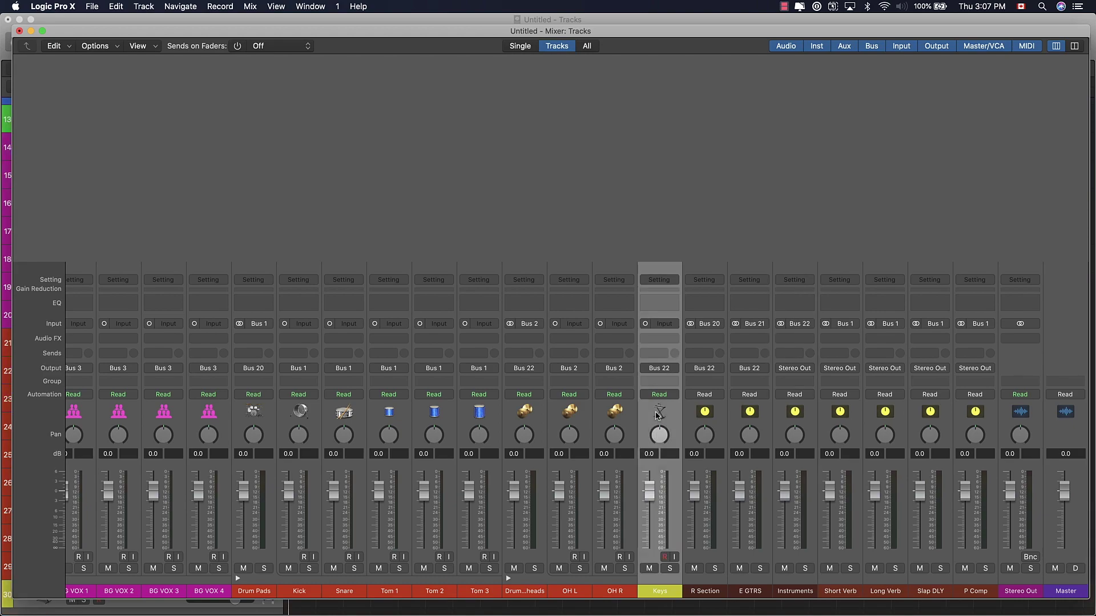
click(797, 408)
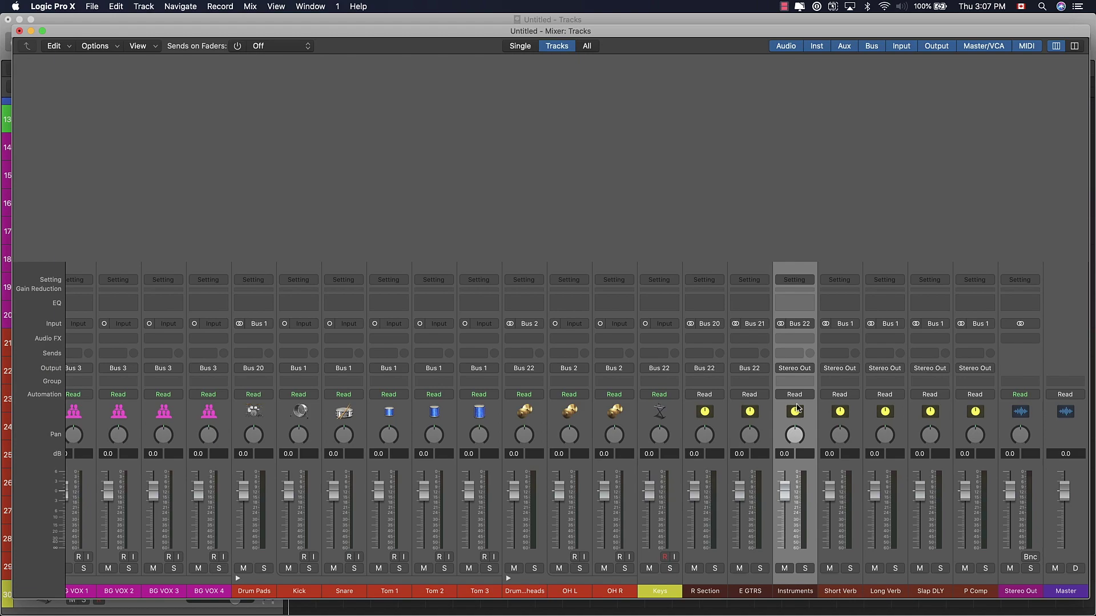
click(1022, 413)
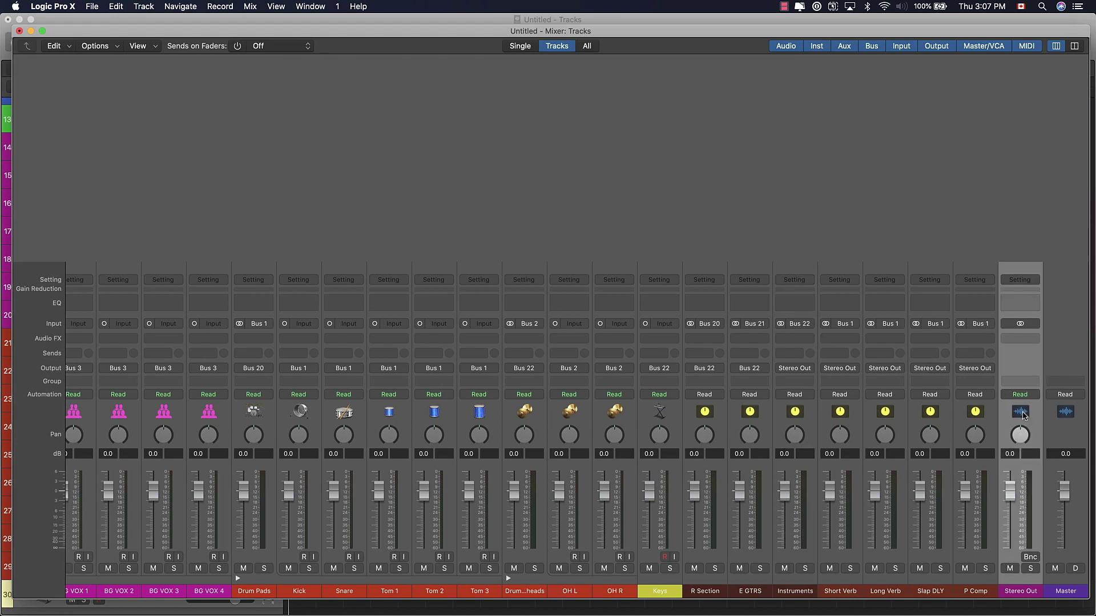